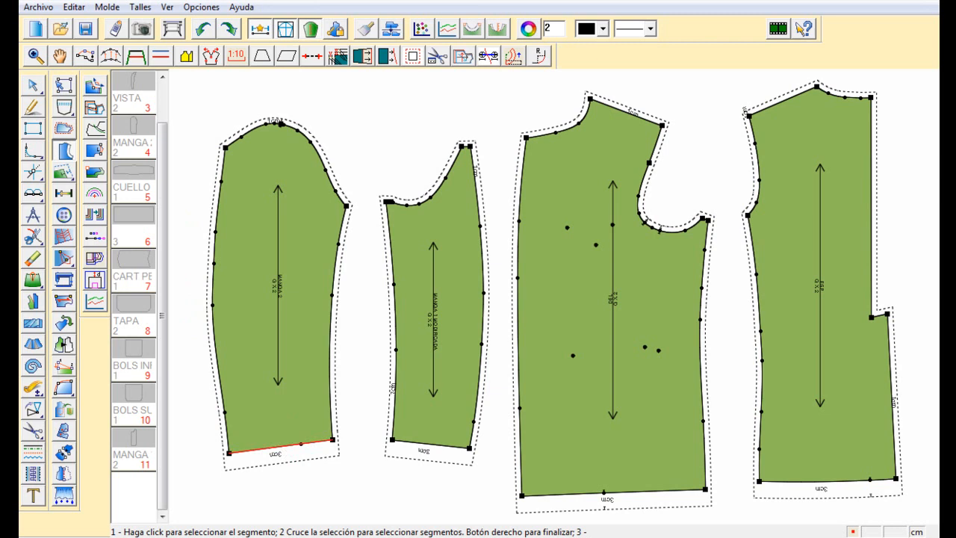
Create an interfacing piece from the larger sleeve's hem, with distance 5 and 0.5 subtracted from the seam
right_click(301, 444)
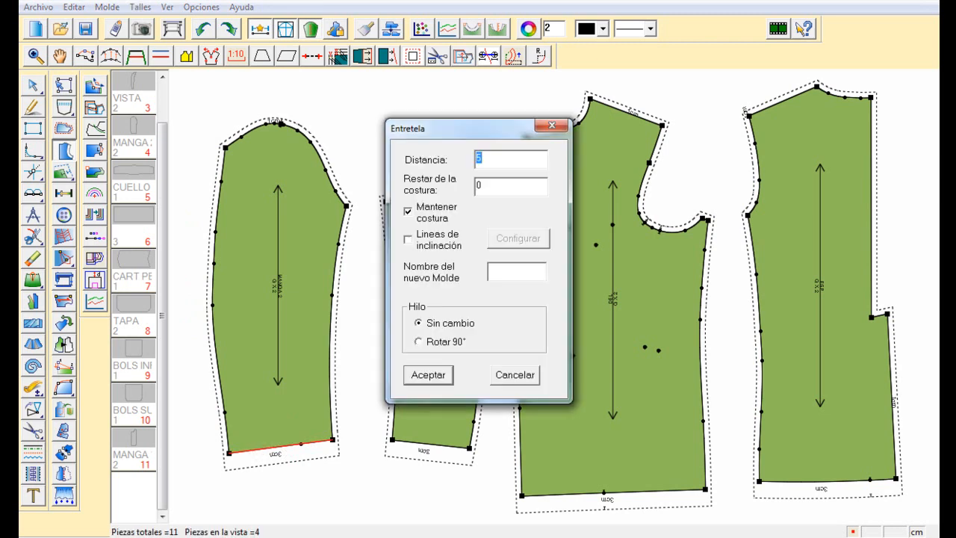
left_click_drag(448, 128, 630, 129)
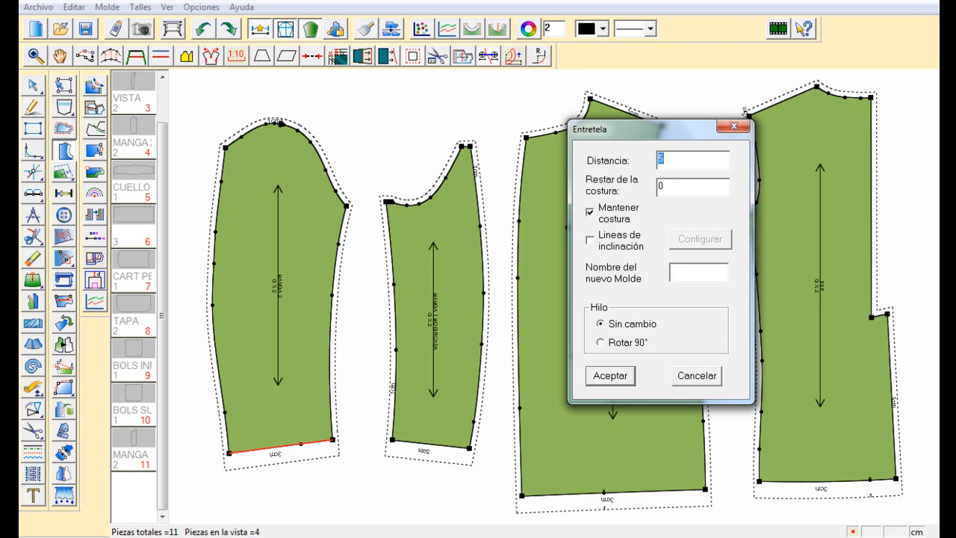
key("Tab")
type(".5")
key("Return")
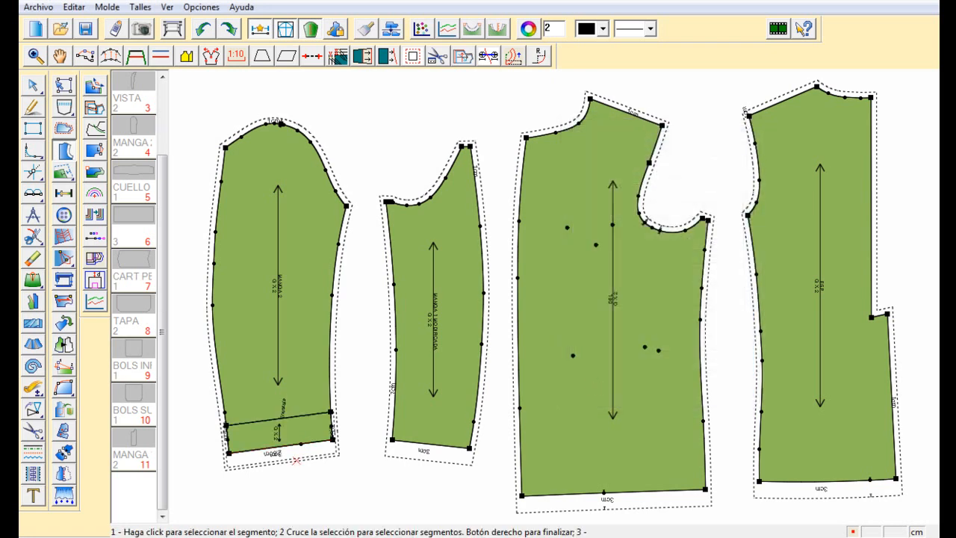
Move the larger sleeve and its new interfacing piece apart, placing the interfacing below the sleeve's hem
left_click_drag(199, 373, 379, 510)
scroll(702, 153, "down", 1)
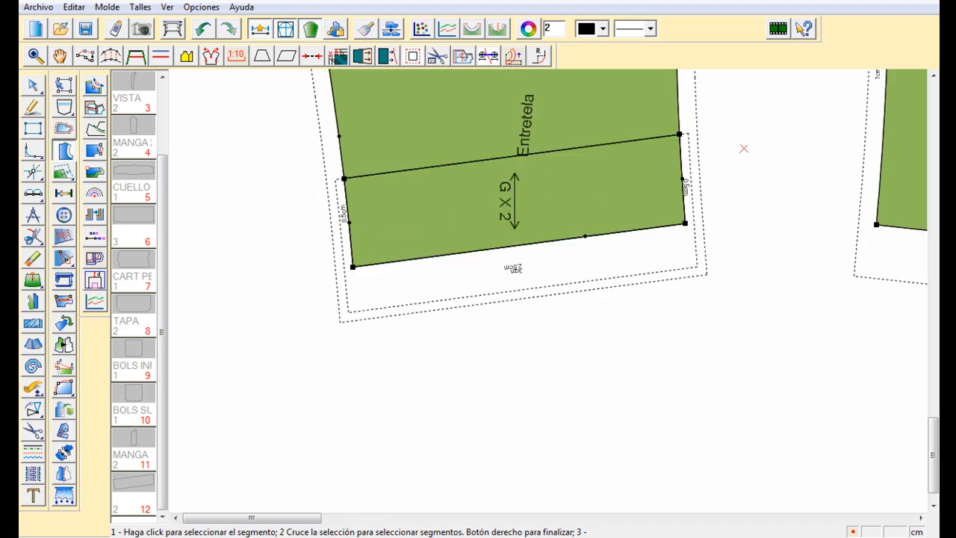
right_click(767, 135)
left_click(781, 201)
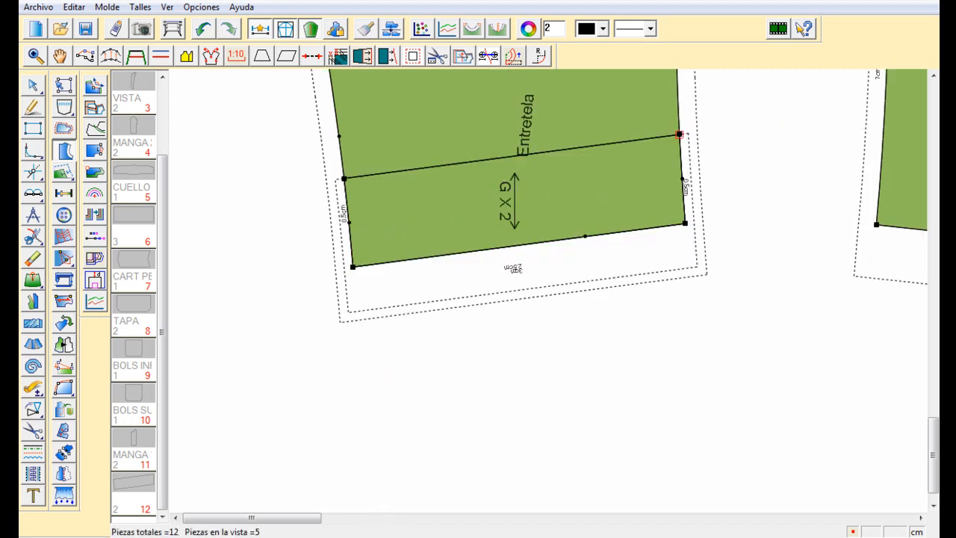
left_click(680, 135)
left_click(657, 96)
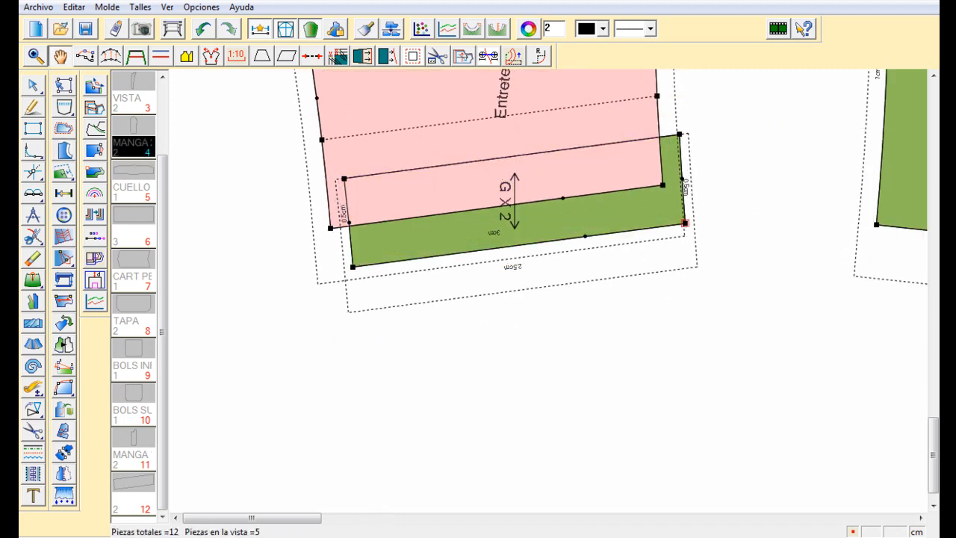
left_click(685, 224)
left_click(683, 355)
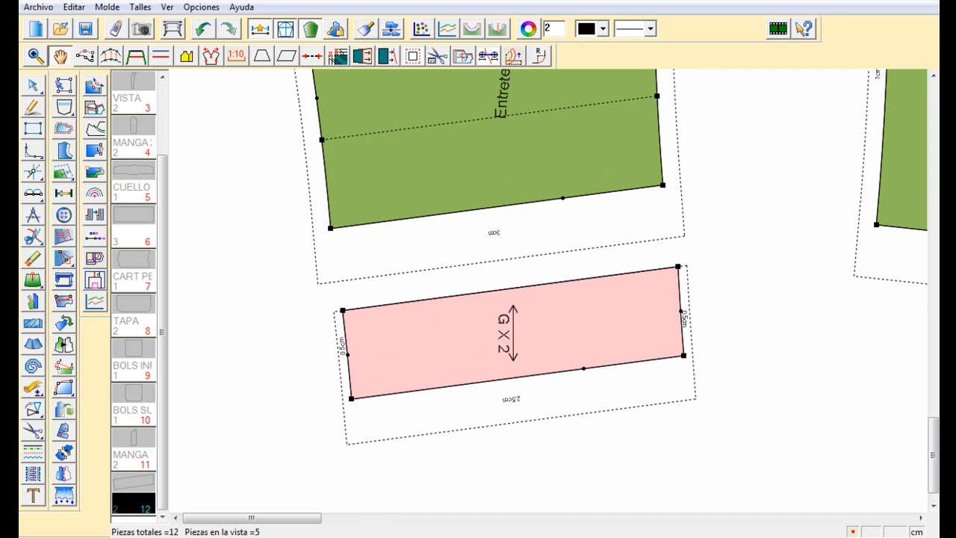
scroll(508, 291, "up", 2)
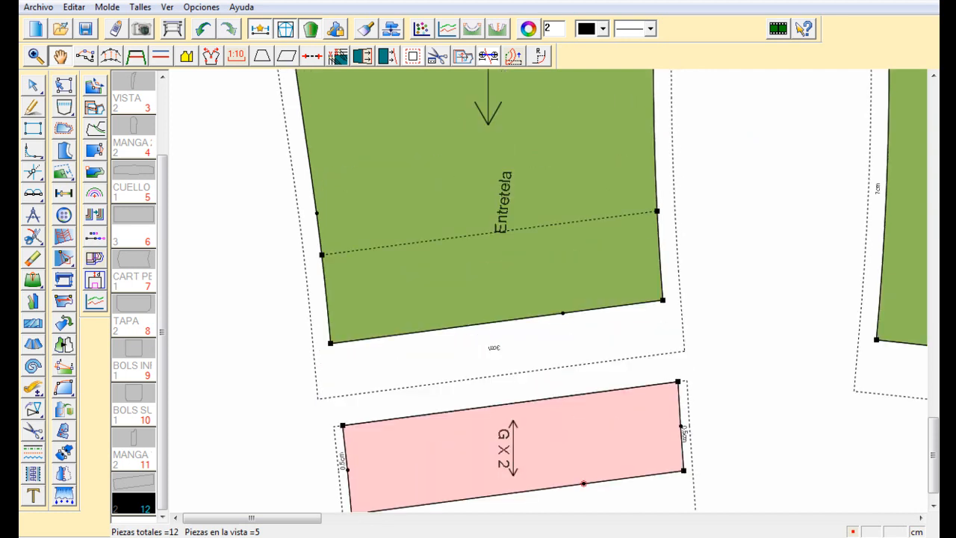
left_click(683, 471)
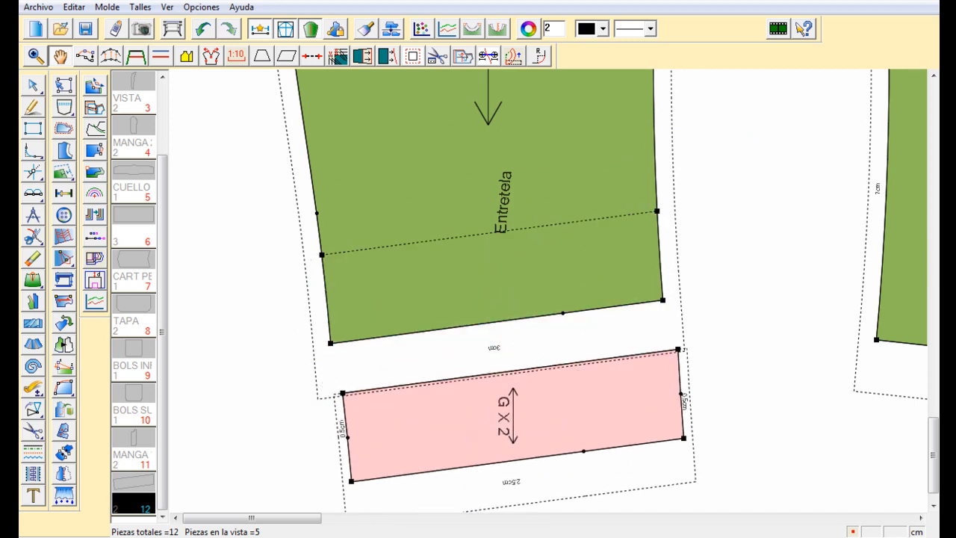
left_click(708, 464)
scroll(707, 465, "up", 1)
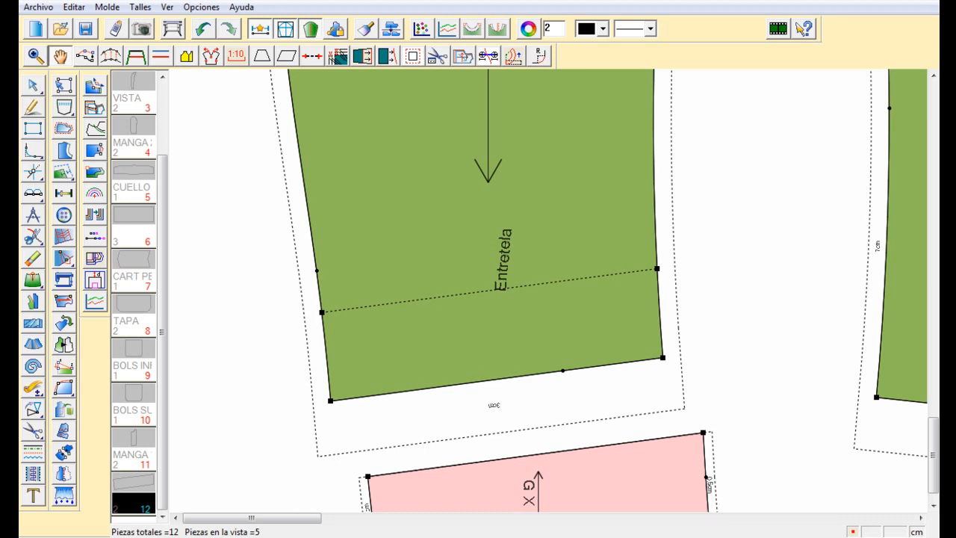
Erase the dashed interfacing guide line labelled Entretela from the larger sleeve
left_click(33, 258)
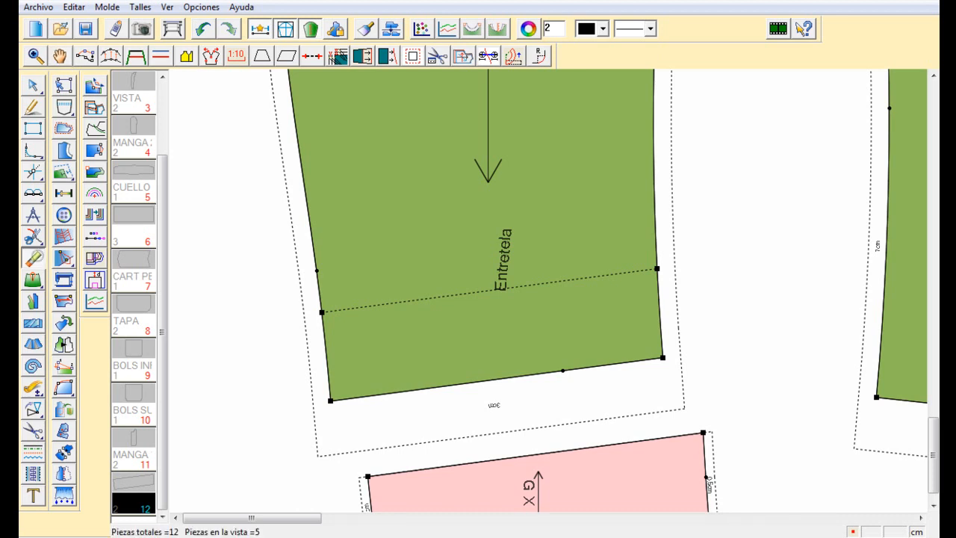
left_click(500, 285)
left_click(497, 288)
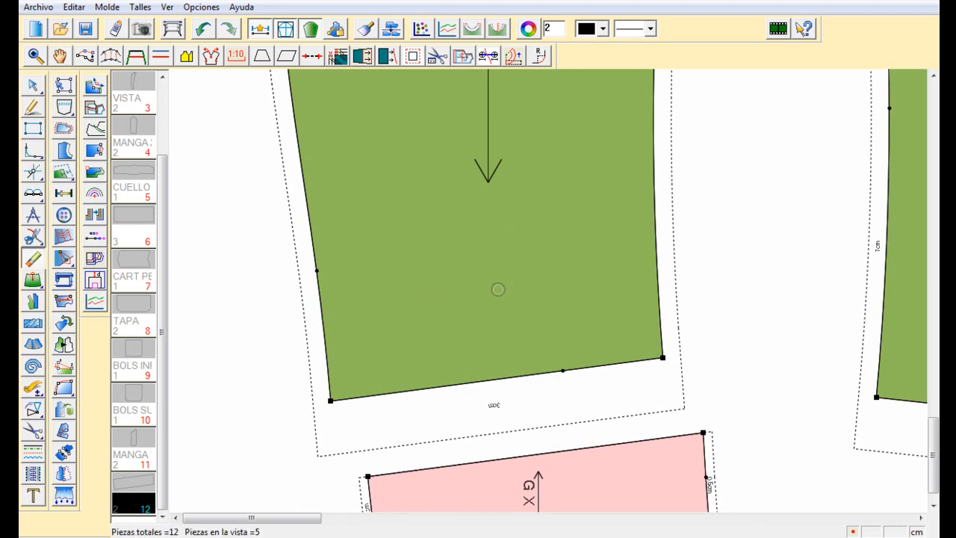
Move the interfacing piece farther below the larger sleeve and delete it
scroll(549, 291, "down", 5)
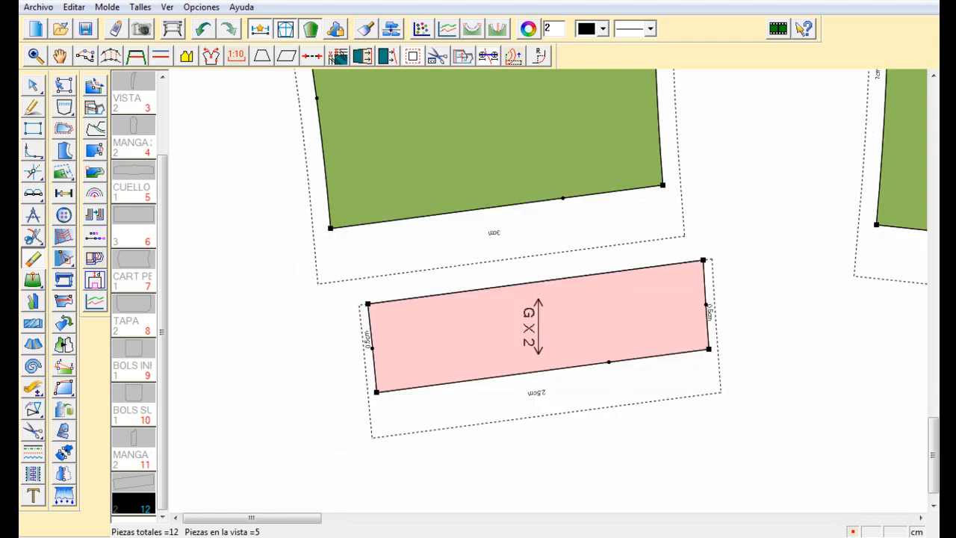
right_click(721, 163)
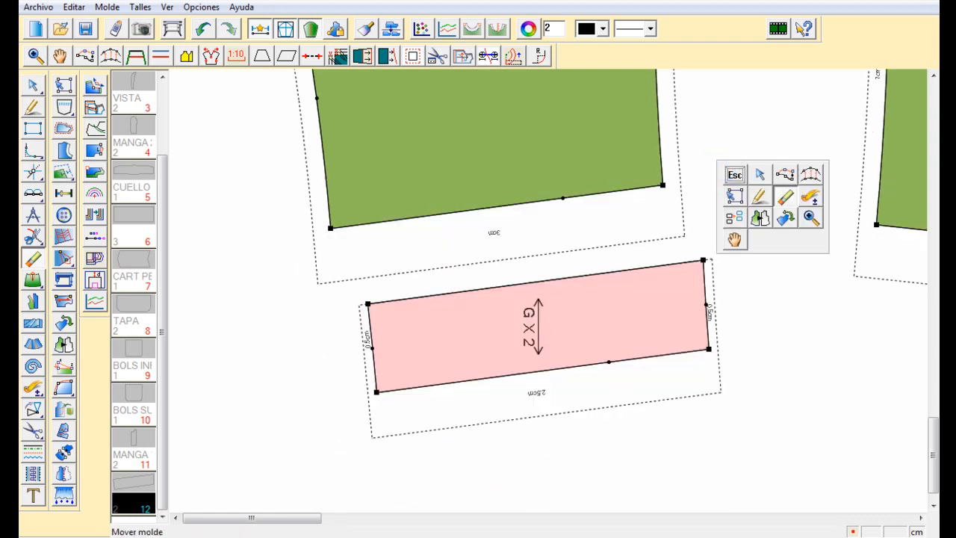
left_click(736, 239)
key("Home")
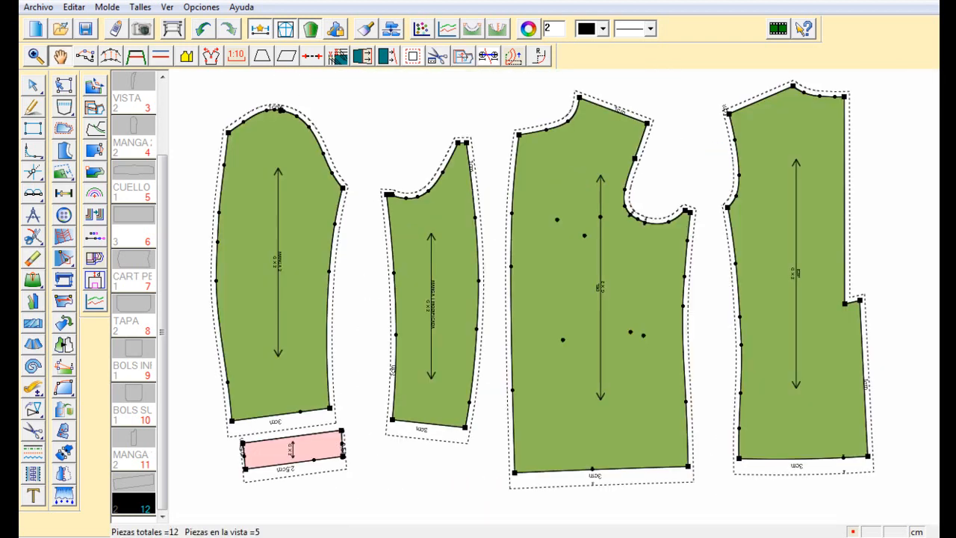
left_click_drag(290, 449, 284, 476)
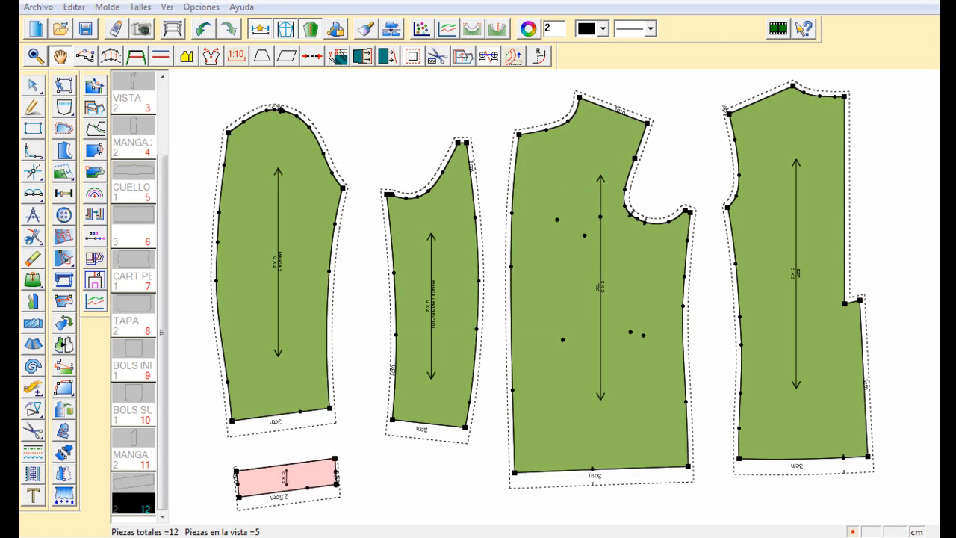
key("Delete")
key("Return")
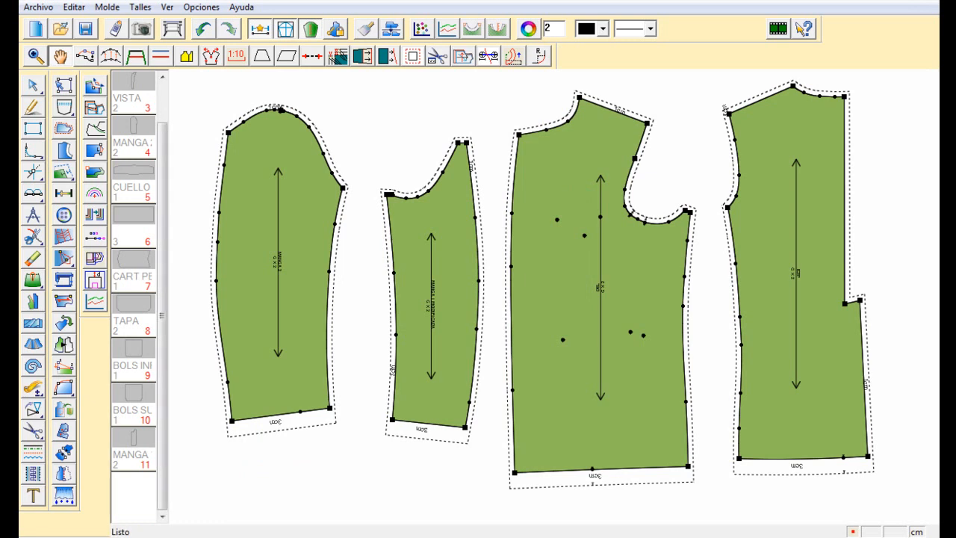
Select the hem segments of both sleeves for interfacing and open the interfacing settings
left_click(65, 150)
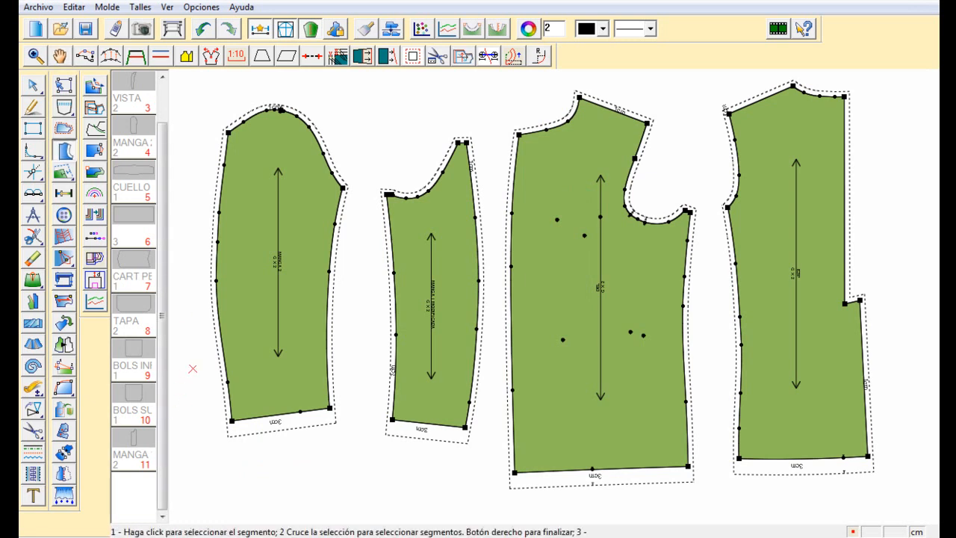
left_click_drag(182, 366, 295, 433)
mouse_move(359, 387)
left_mouse_down()
mouse_move(315, 430)
mouse_move(358, 384)
left_mouse_up()
left_click_drag(312, 464, 279, 399)
mouse_move(411, 455)
left_mouse_down()
mouse_move(435, 418)
mouse_move(412, 454)
left_mouse_up()
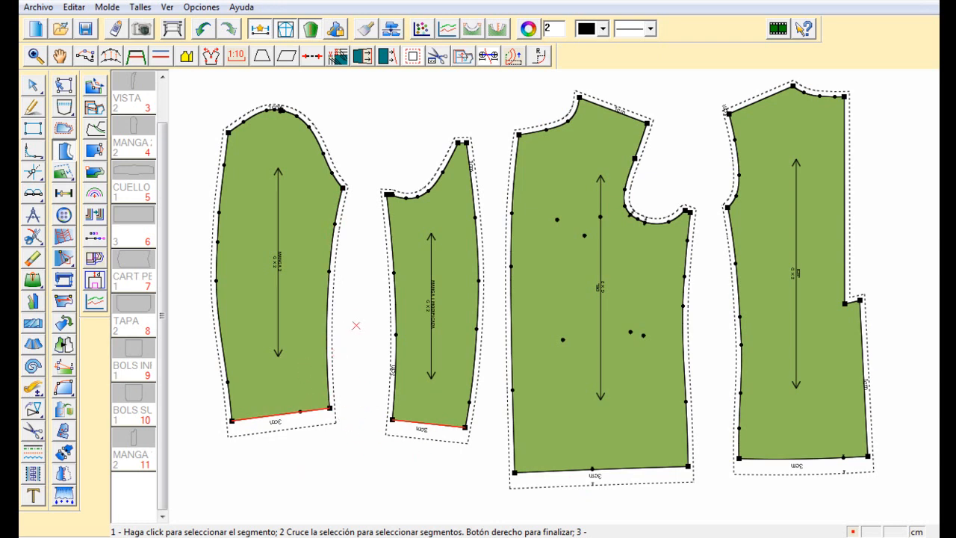
right_click(353, 329)
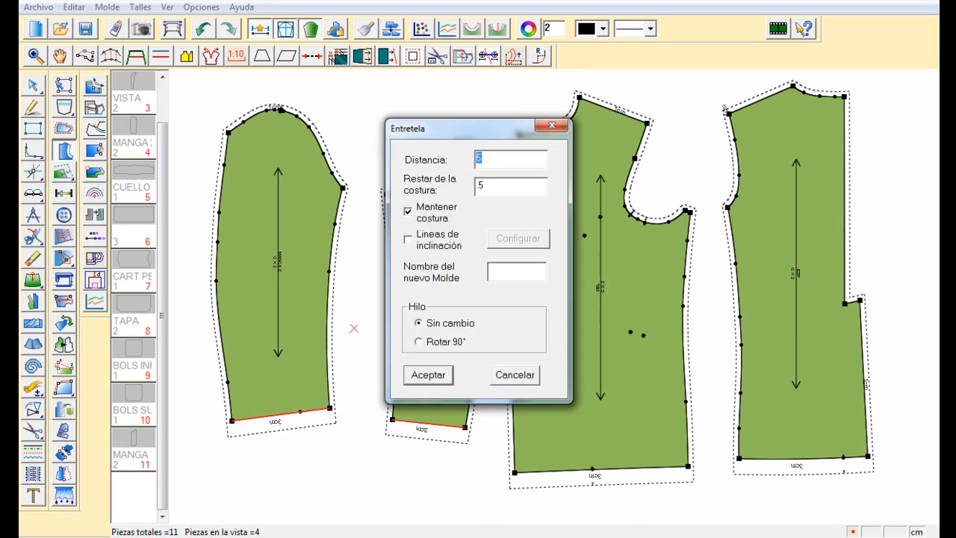
left_click_drag(463, 128, 708, 147)
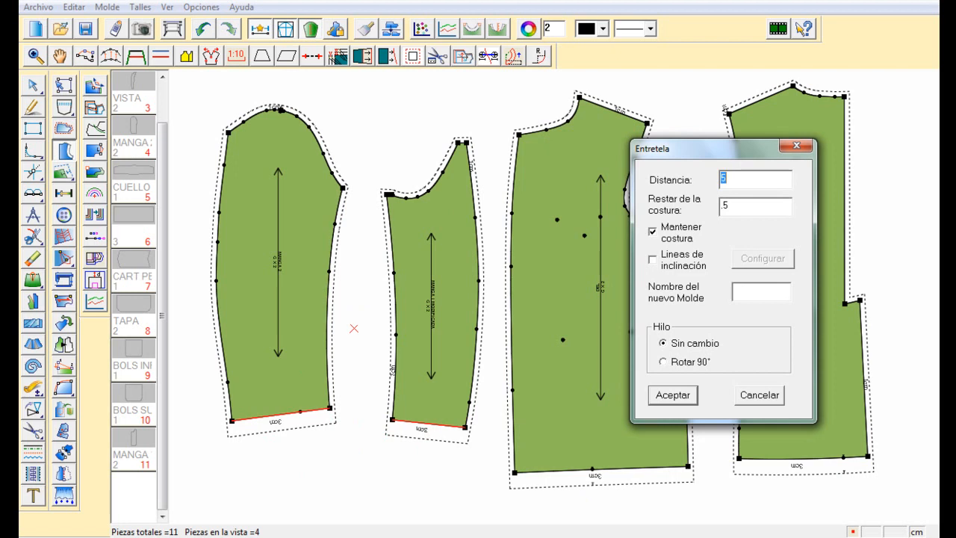
Enable inclination lines for the interfacing and set their quantity to 5, keeping separation 2 and angle 60
left_click(652, 260)
left_click(762, 258)
left_click_drag(735, 208, 739, 178)
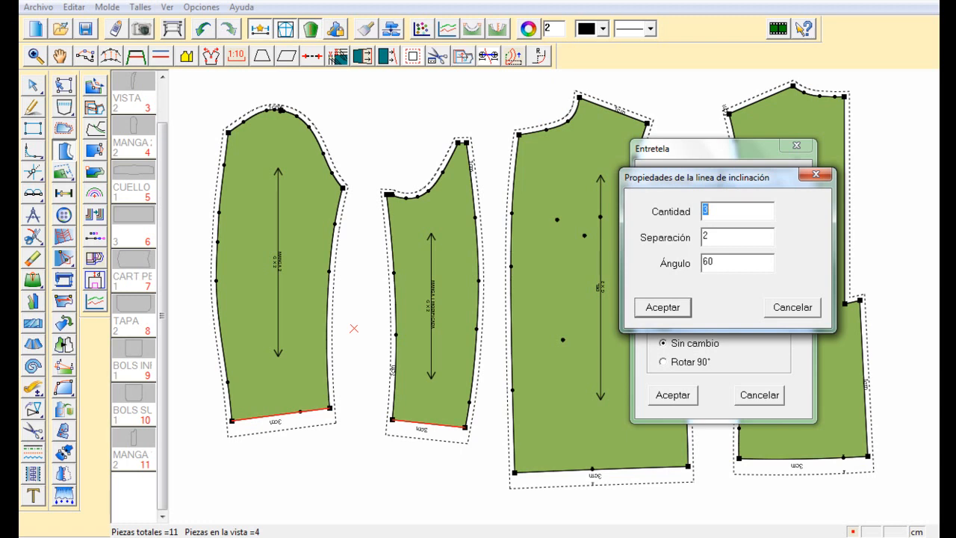
type("5")
left_click_drag(694, 177, 483, 148)
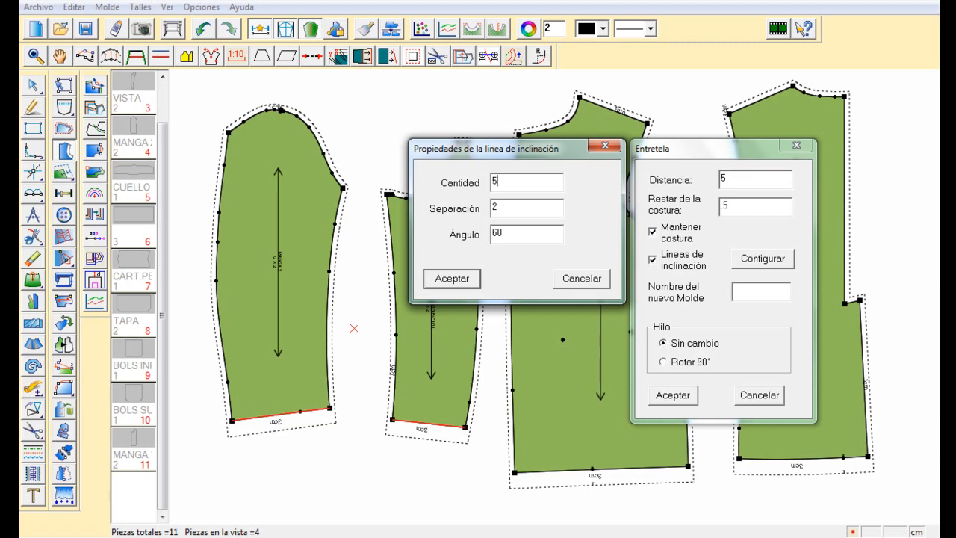
key("Return")
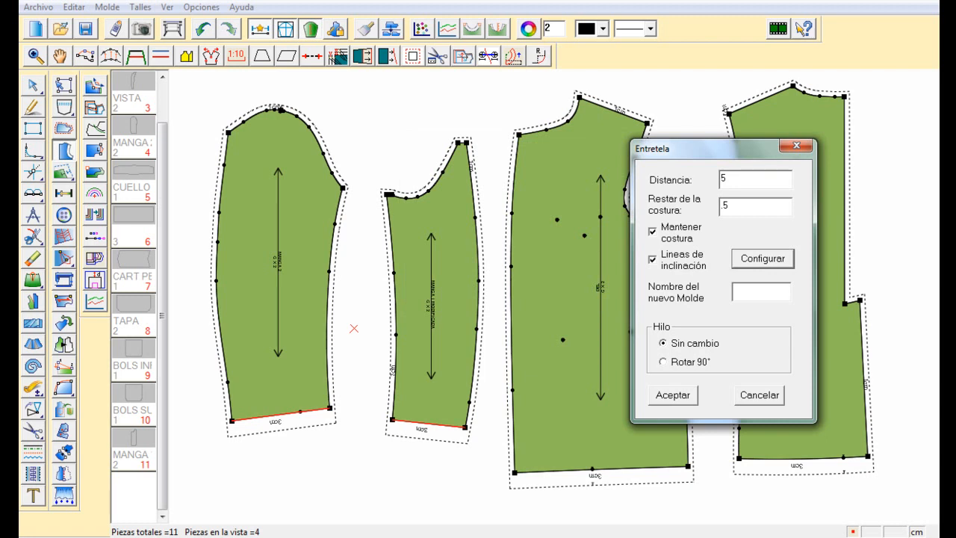
Name the new pieces "entretela" and generate the interfacing for both sleeve hems
left_click(748, 296)
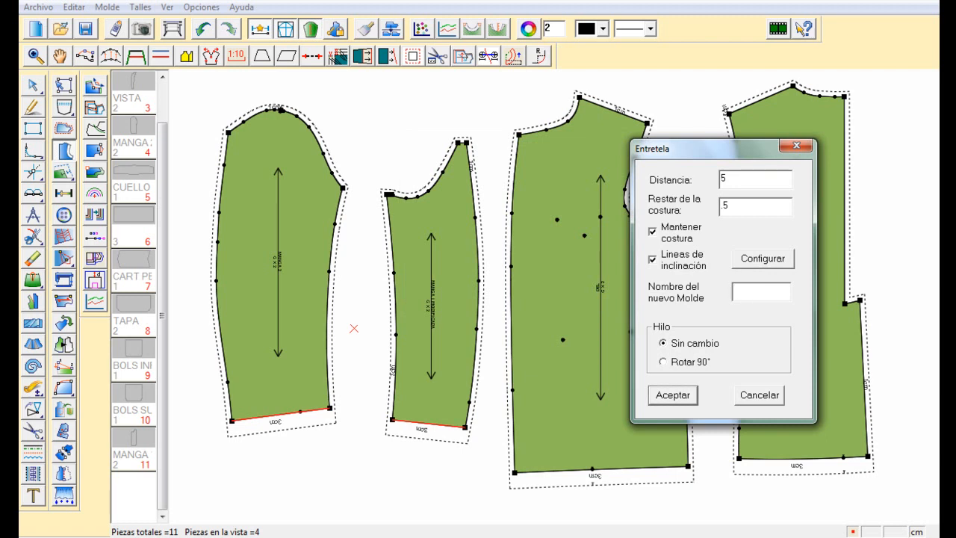
type("entretela")
key("Return")
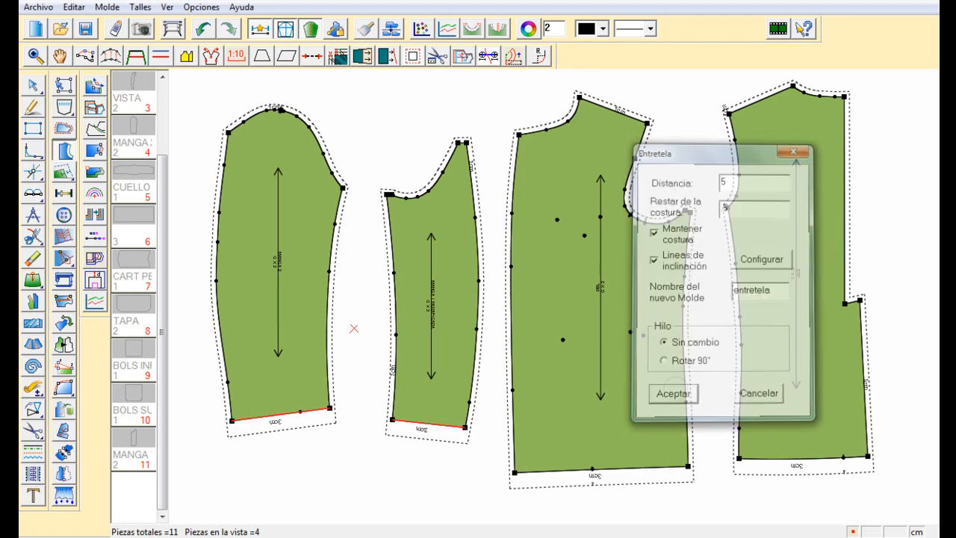
Move both sleeves upward to uncover the interfacing pieces at their hems
right_click(334, 466)
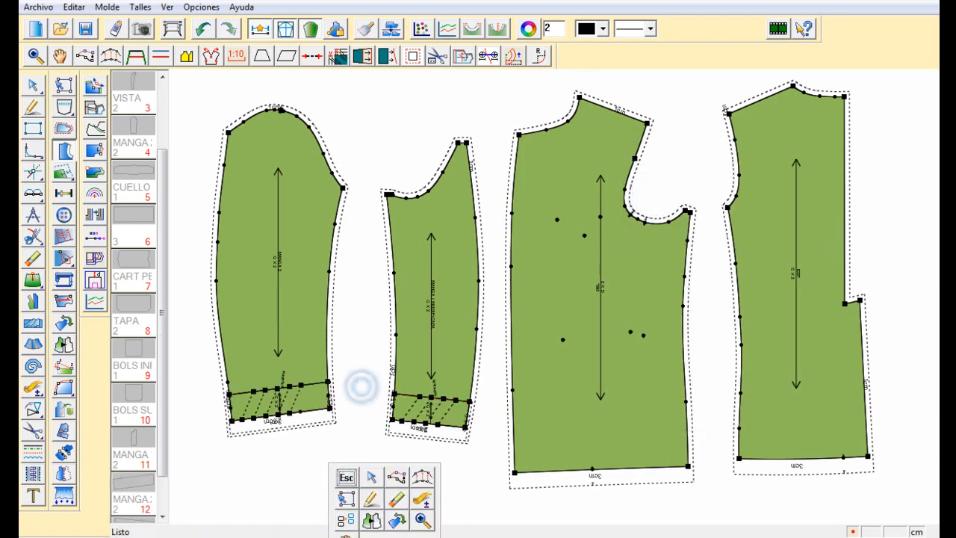
right_click(359, 381)
left_click(374, 434)
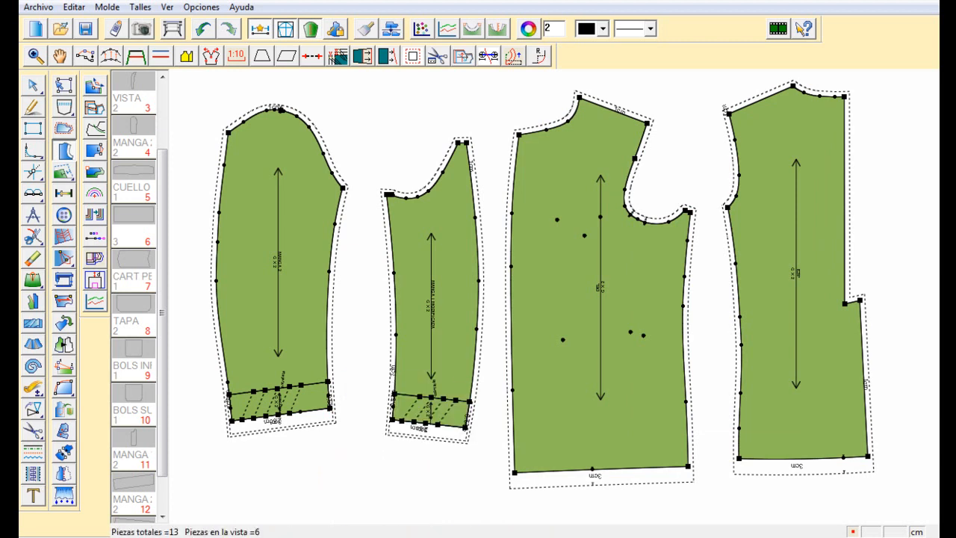
left_click(424, 358)
left_click(428, 300)
left_click(310, 347)
left_click(316, 289)
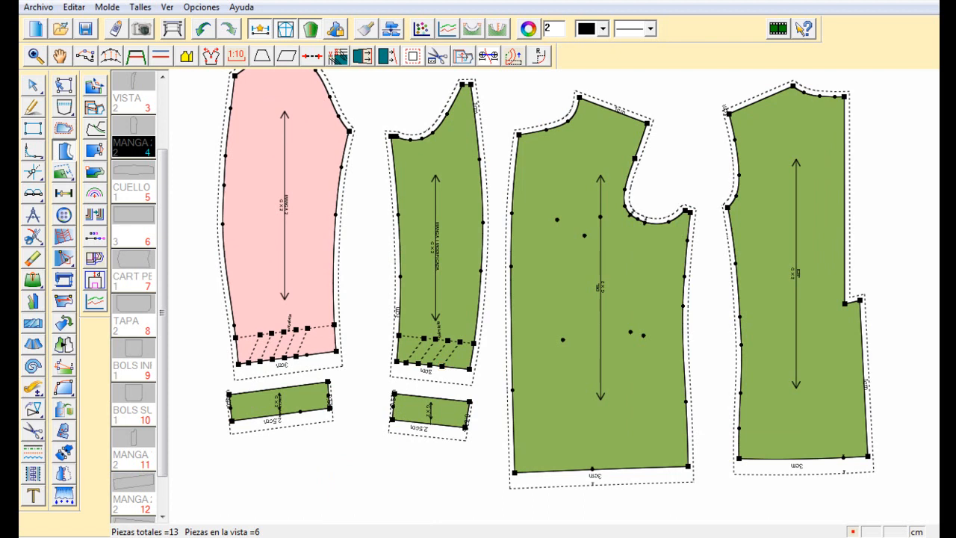
Arrange the two interfacing pieces beneath the hems of their matching sleeves
left_click(61, 56)
left_click_drag(440, 417, 445, 422)
mouse_move(295, 391)
left_mouse_down()
mouse_move(296, 412)
mouse_move(311, 399)
left_mouse_up()
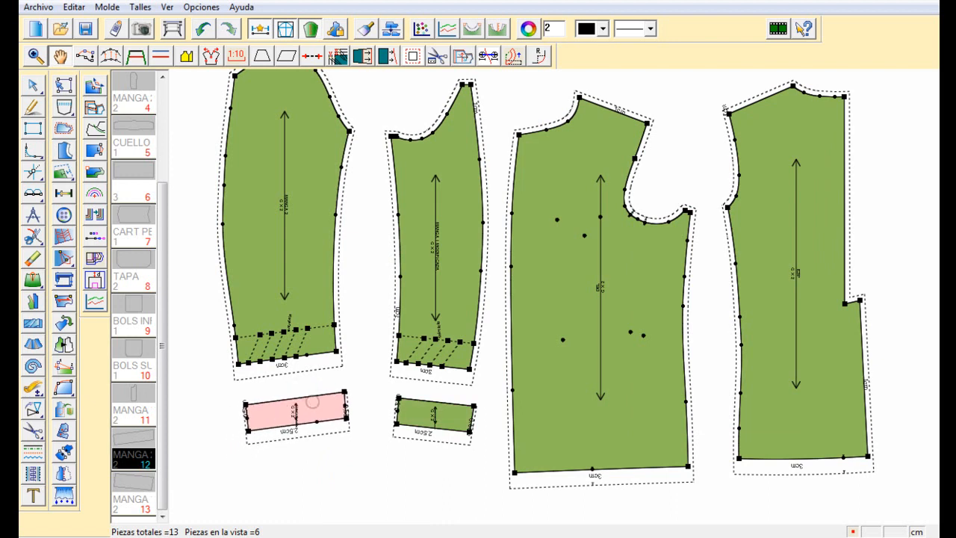
mouse_move(435, 415)
left_mouse_down()
mouse_move(425, 403)
mouse_move(428, 413)
left_mouse_up()
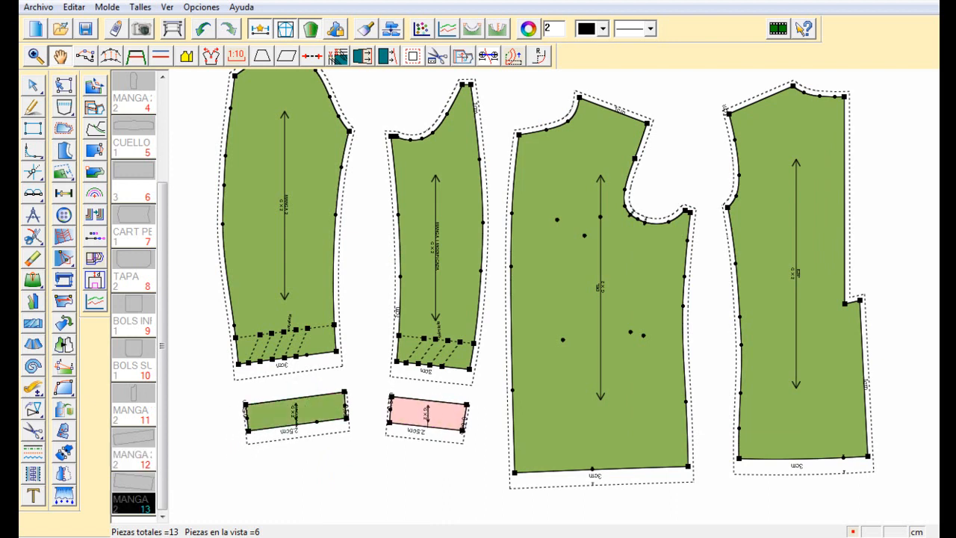
Move the front and back pieces upward to line them up with the sleeves
scroll(554, 296, "up", 1)
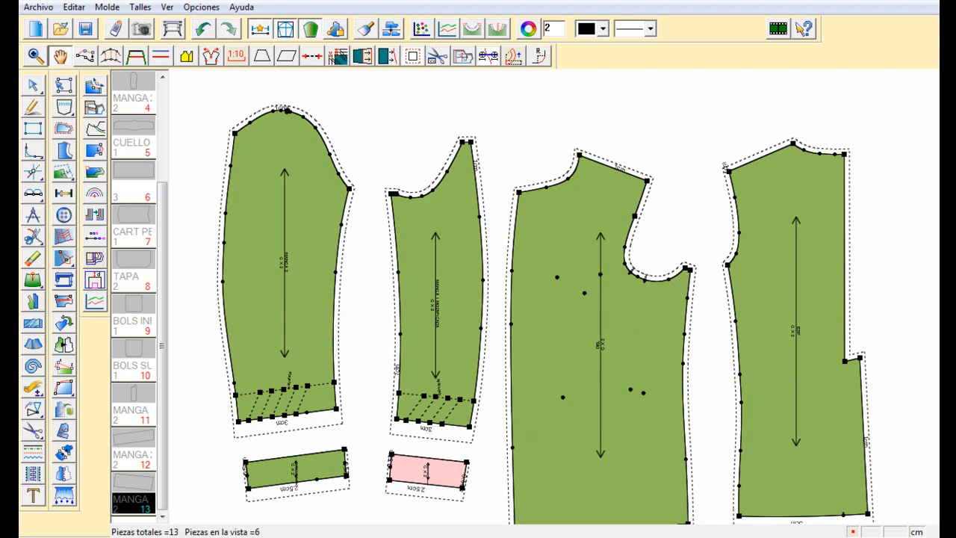
left_click_drag(562, 298, 569, 252)
left_click_drag(760, 239, 768, 202)
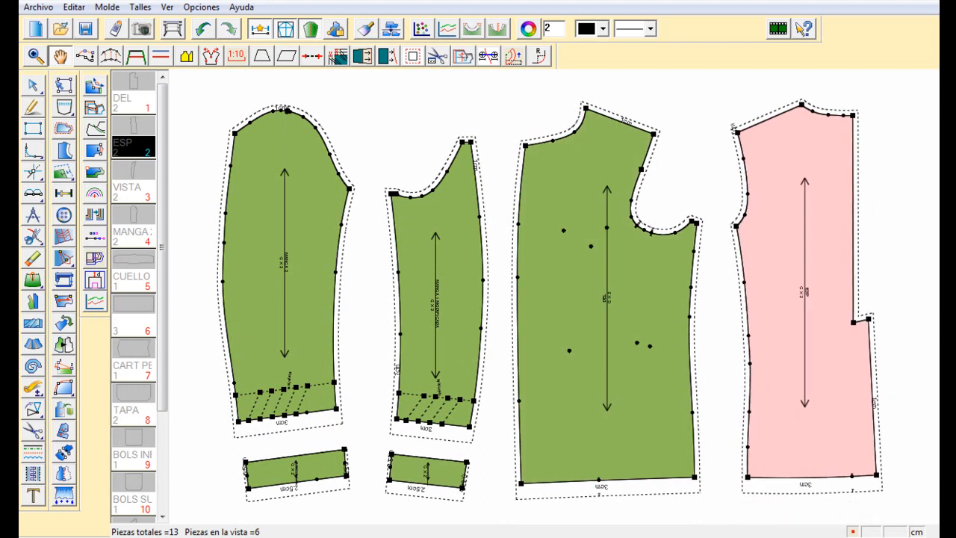
Switch to the other open pattern file containing the full set of garment pieces
mouse_move(275, 1)
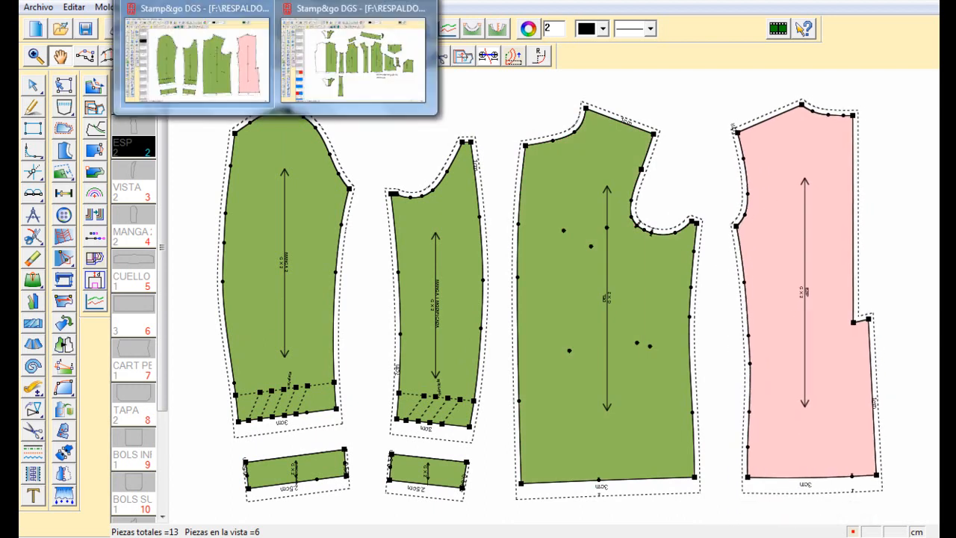
left_click(357, 56)
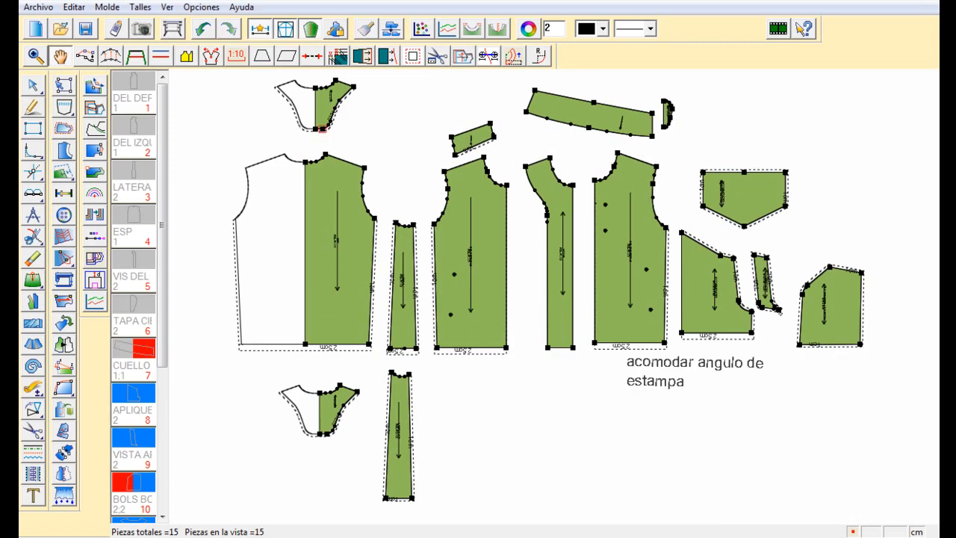
Select the armhole curves of the back, side and right front pieces as the segments for new interfacing
left_click_drag(297, 139, 530, 306)
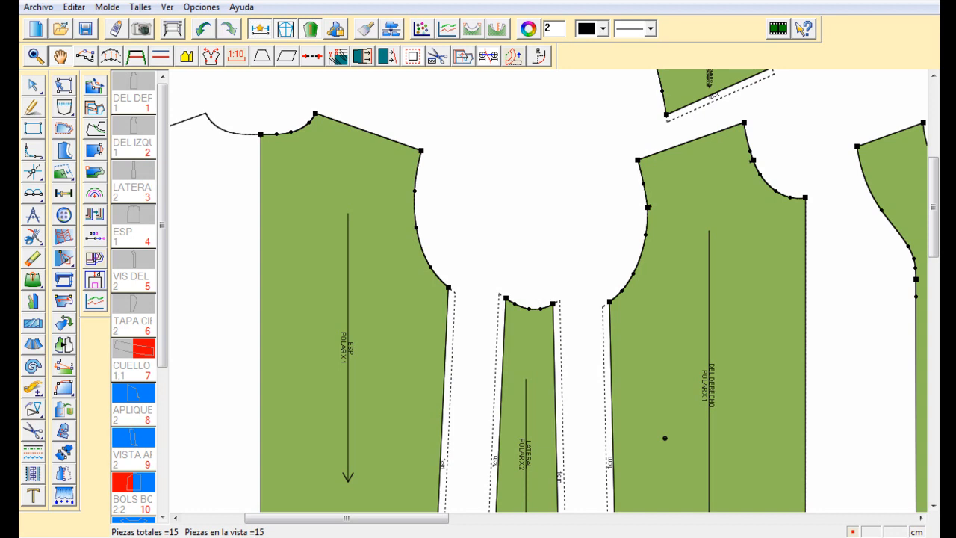
left_click(64, 150)
left_click(416, 206)
left_click_drag(468, 181, 390, 206)
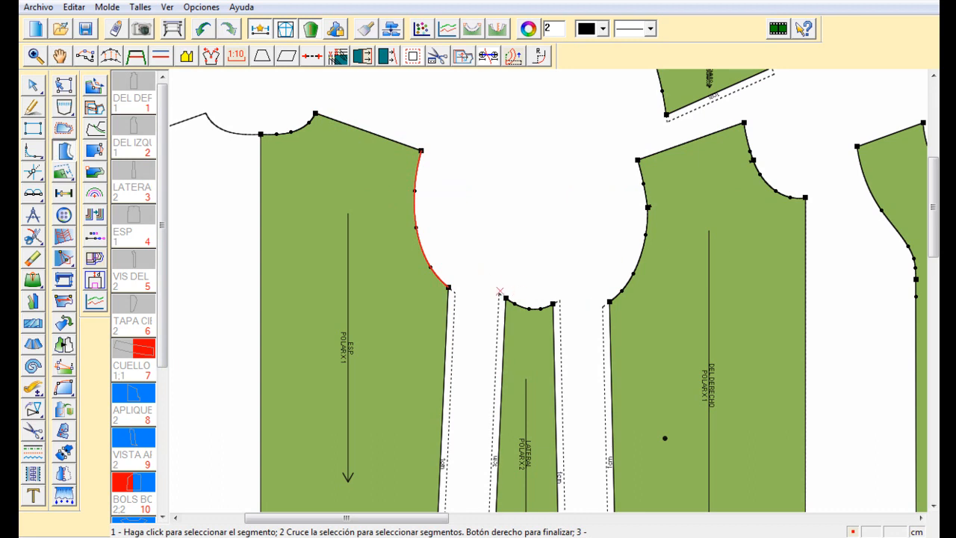
left_click_drag(615, 197, 657, 280)
left_click_drag(545, 279, 525, 303)
right_click(535, 188)
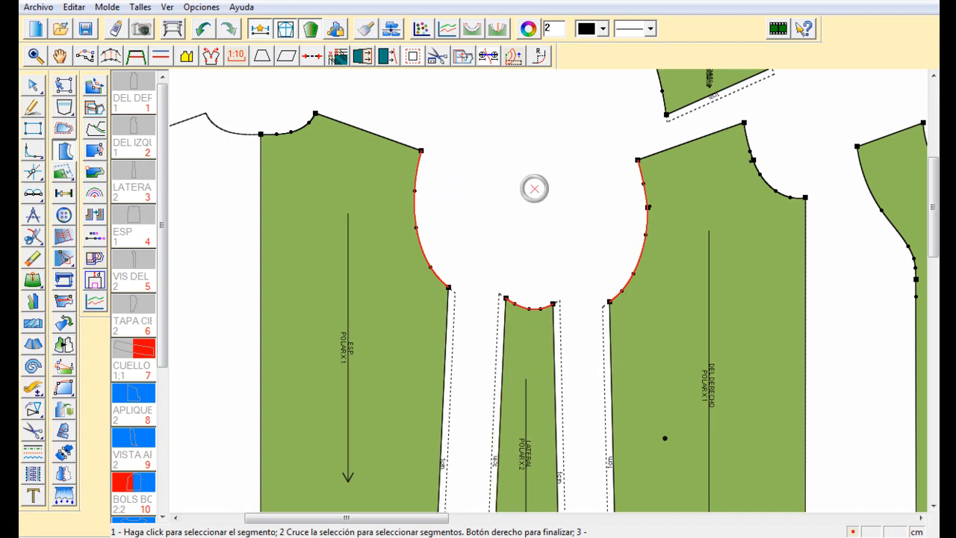
Create the armhole interfacing pieces at a distance of 3 cm, subtracting 0.5 cm from the seam and keeping the seam
left_click_drag(463, 128, 794, 145)
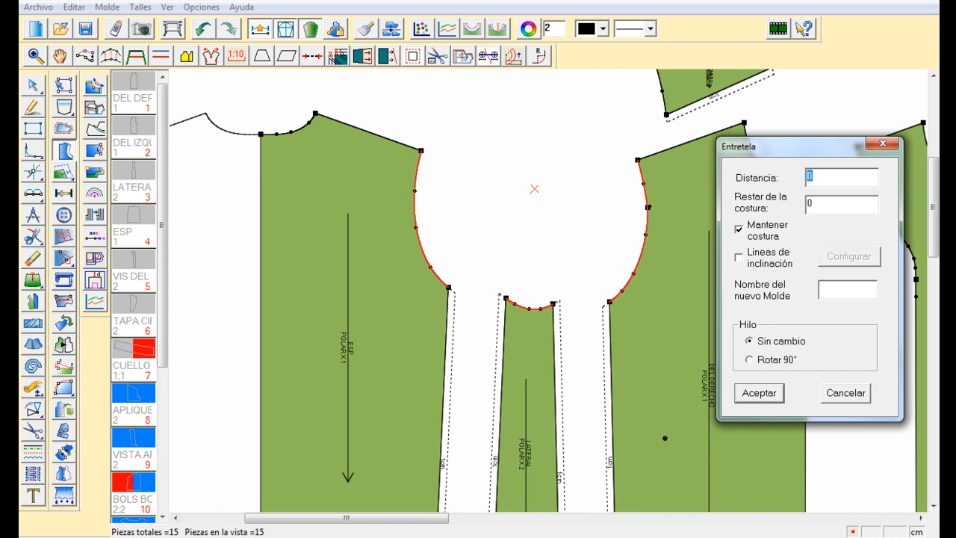
type("3")
key("Tab")
type(".5")
key("Return")
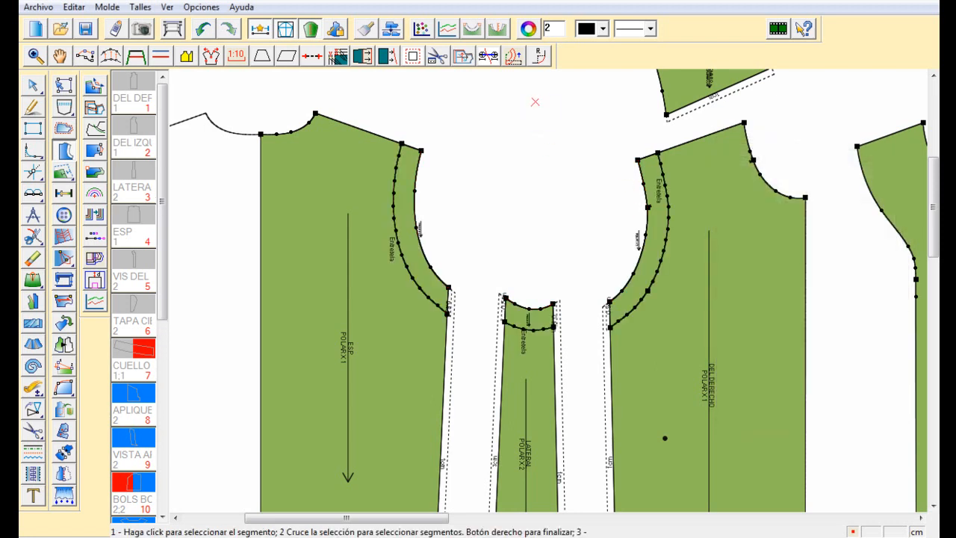
Move the back, right front and side pieces away from their armholes to uncover the interfacing pieces
right_click(535, 103)
left_click(549, 183)
left_click_drag(361, 252, 318, 273)
left_click_drag(688, 264, 730, 286)
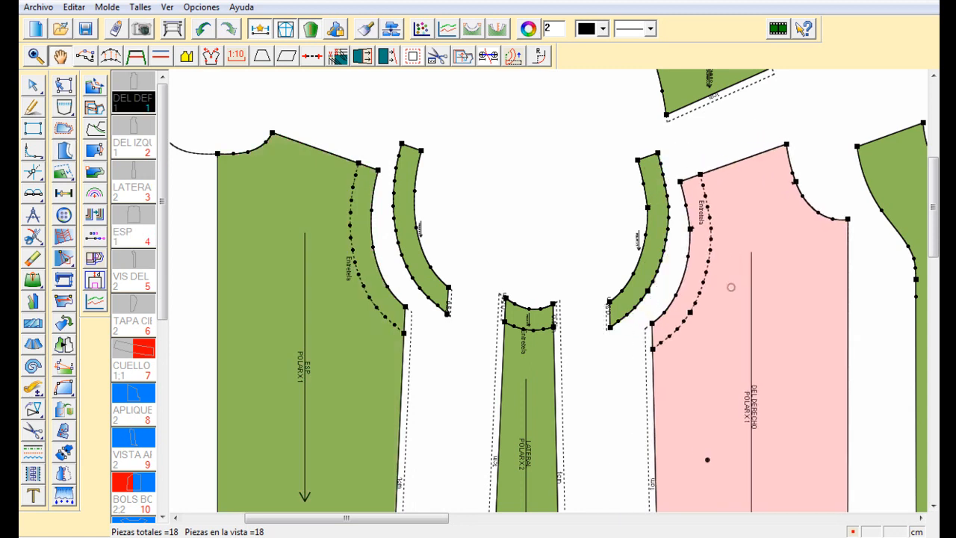
left_click_drag(528, 347, 526, 389)
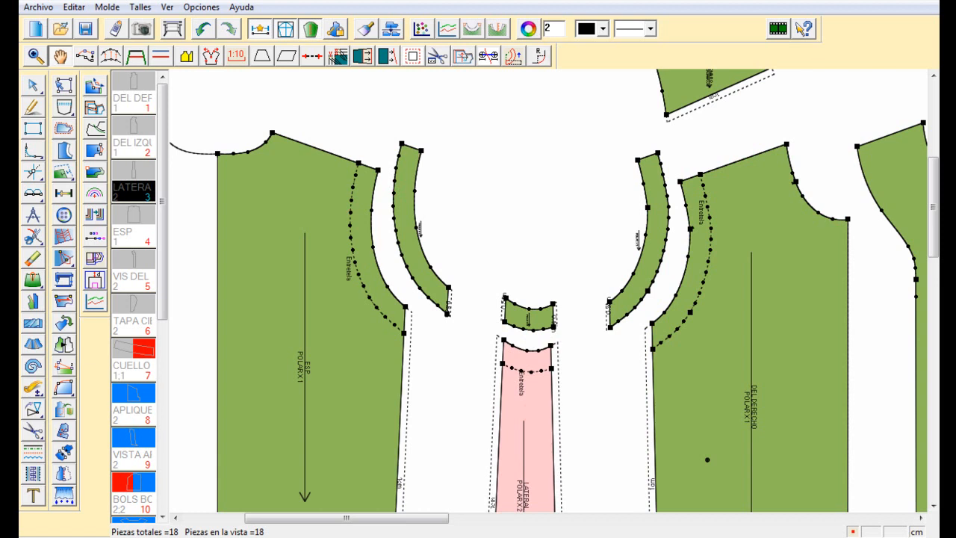
Delete the internal interfacing lines and their "Entretela" labels from the back, side and right front pieces
left_click(33, 258)
left_click(351, 223)
left_click(348, 267)
left_click(515, 369)
left_click(522, 384)
left_click(691, 301)
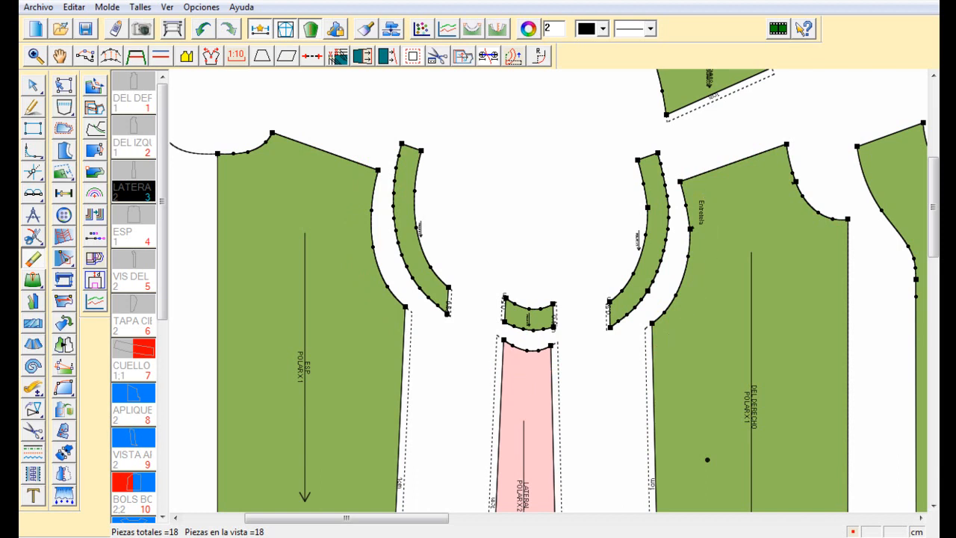
left_click(702, 213)
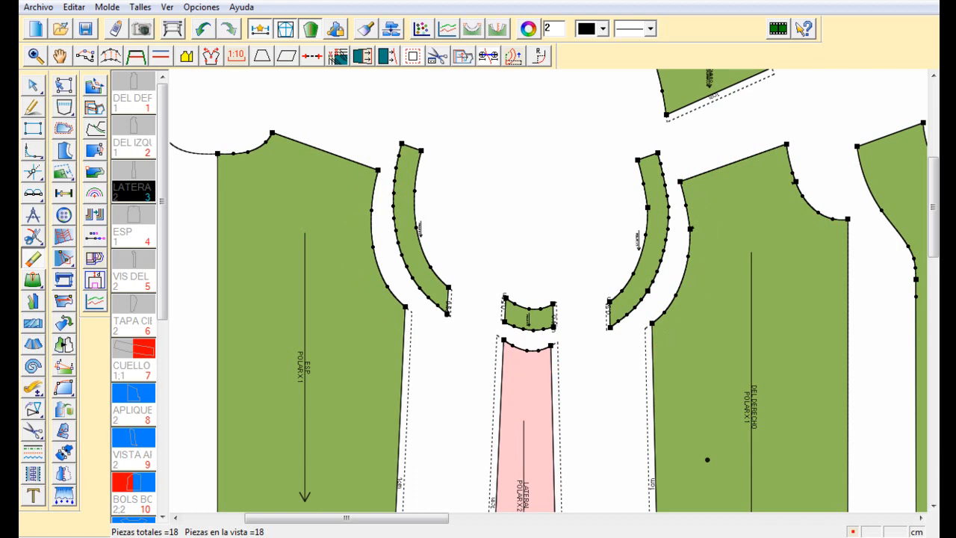